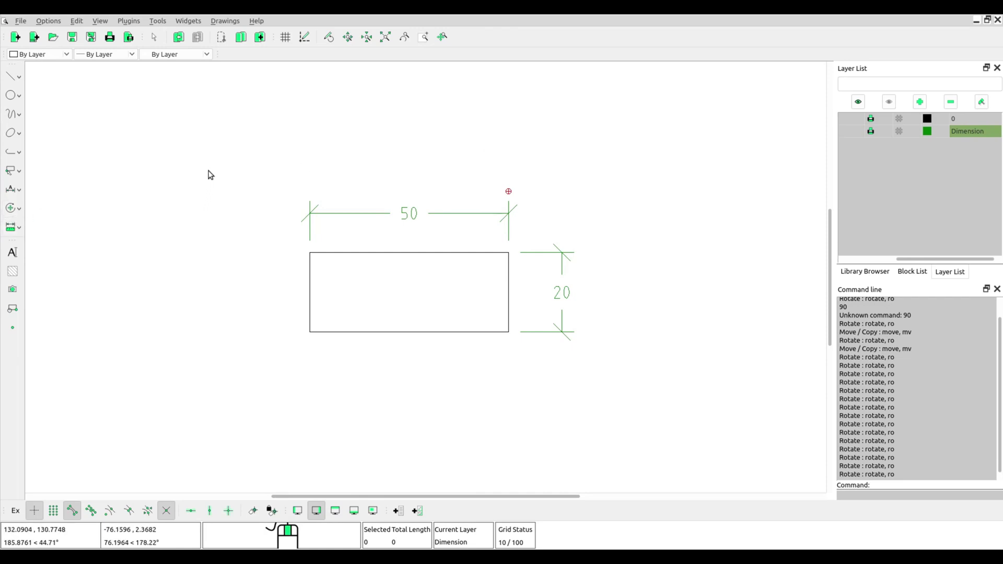
# - Rotate the rectangle and both dimensions 90° about the lower-left corner, deleting the original
pyautogui.moveTo(223, 167); pyautogui.dragTo(679, 414)
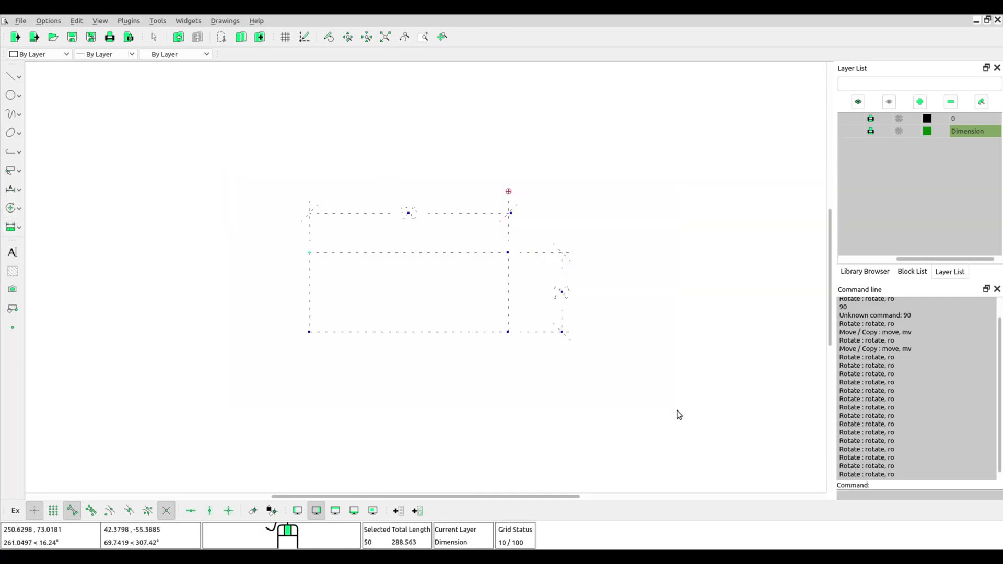
pyautogui.click(12, 208)
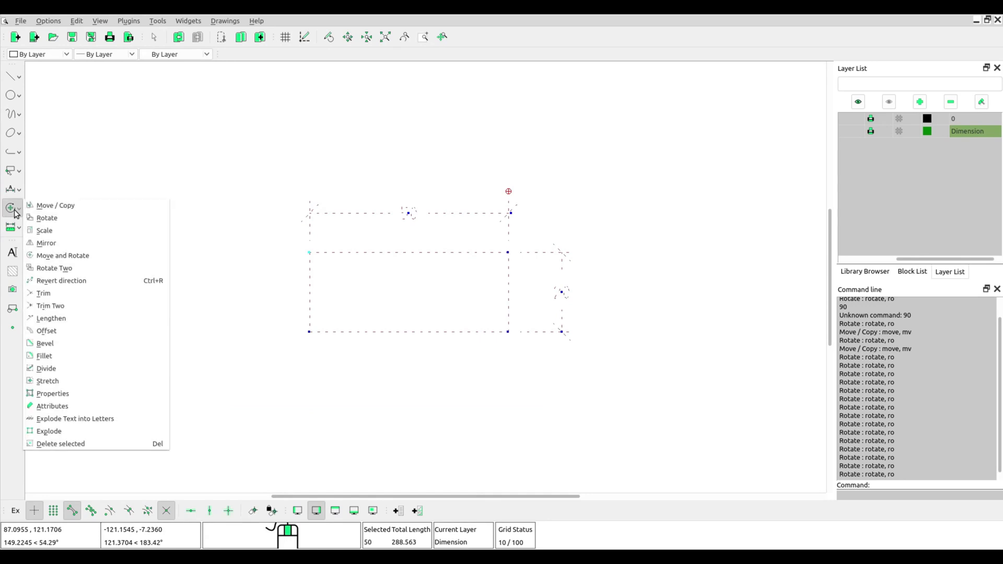
pyautogui.click(51, 218)
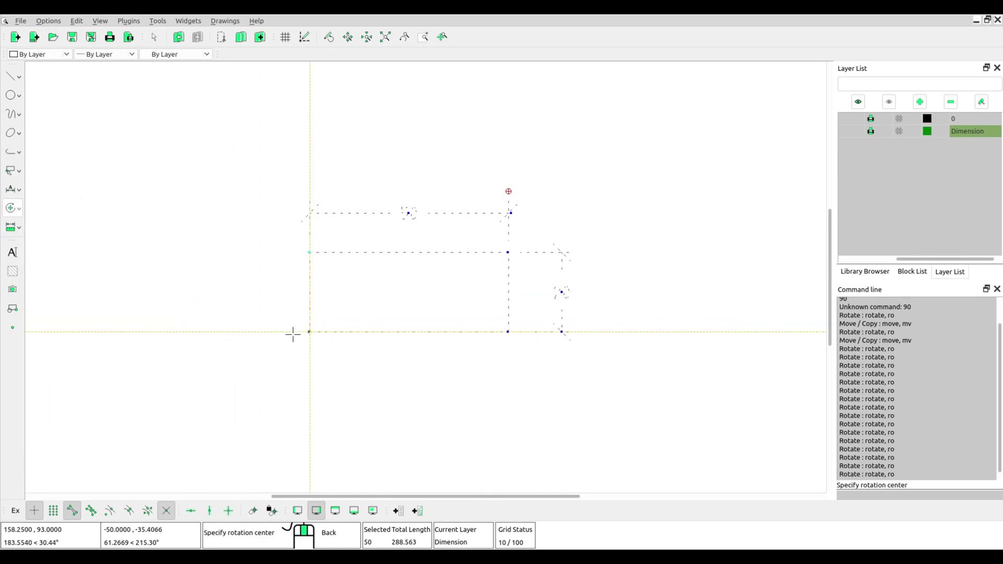
pyautogui.click(310, 332)
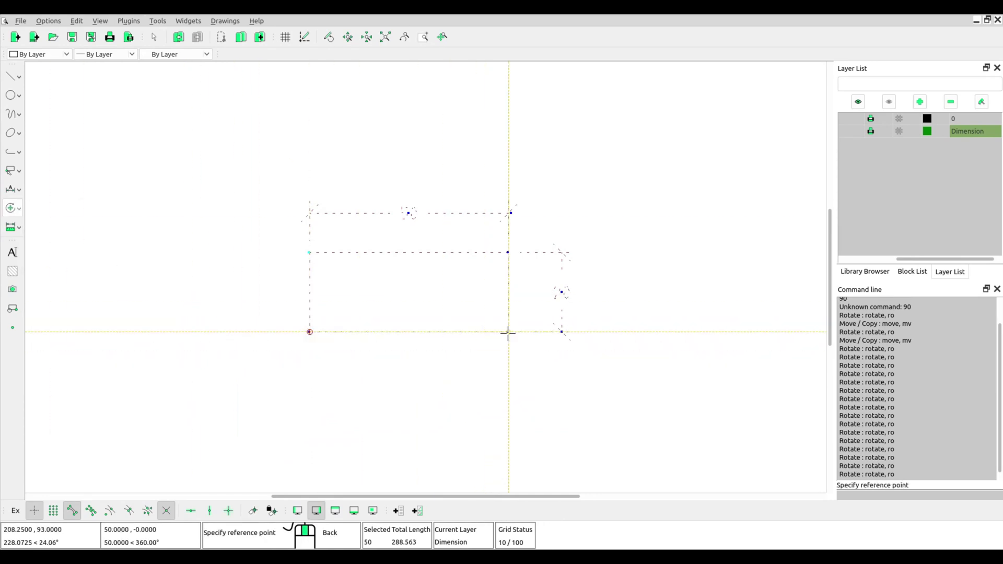
pyautogui.click(508, 333)
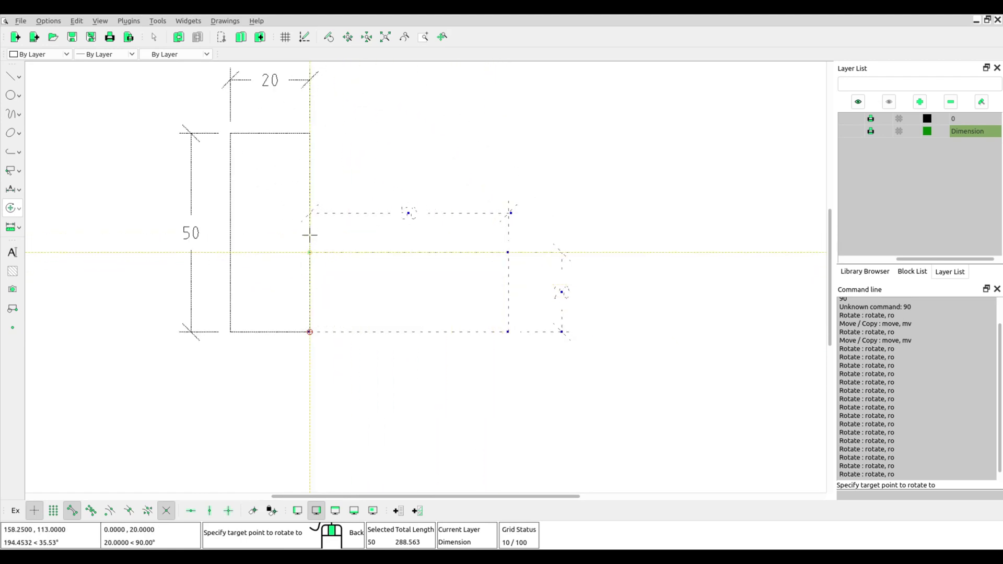
pyautogui.click(308, 239)
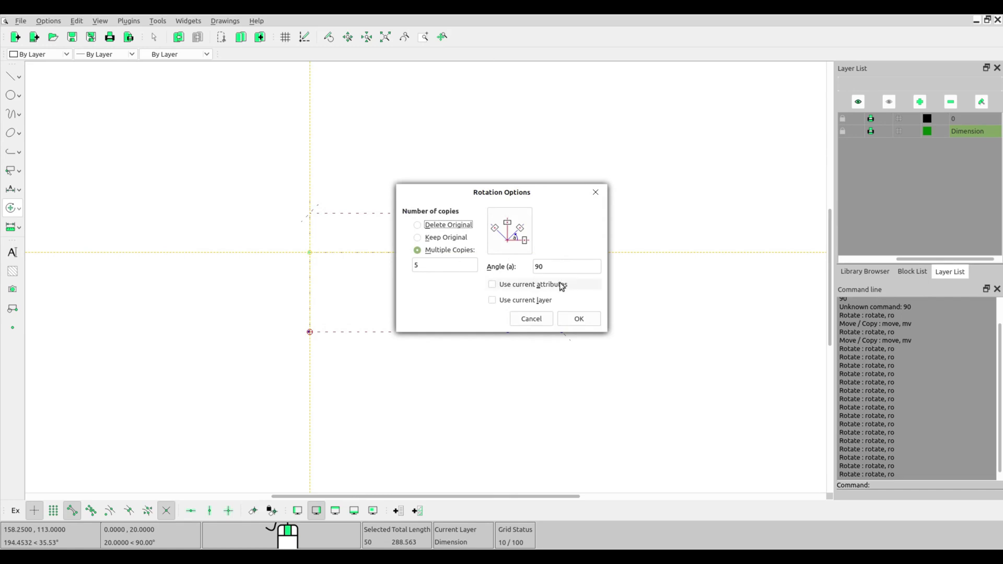
pyautogui.click(418, 225)
pyautogui.doubleClick(538, 266)
pyautogui.write('0')
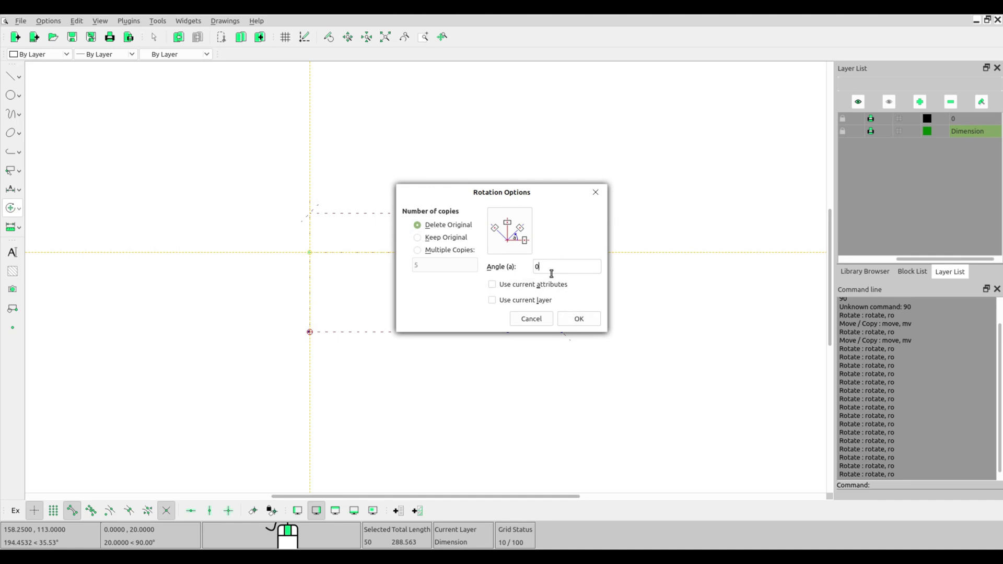
pyautogui.moveTo(545, 272); pyautogui.dragTo(525, 264)
pyautogui.click(593, 315)
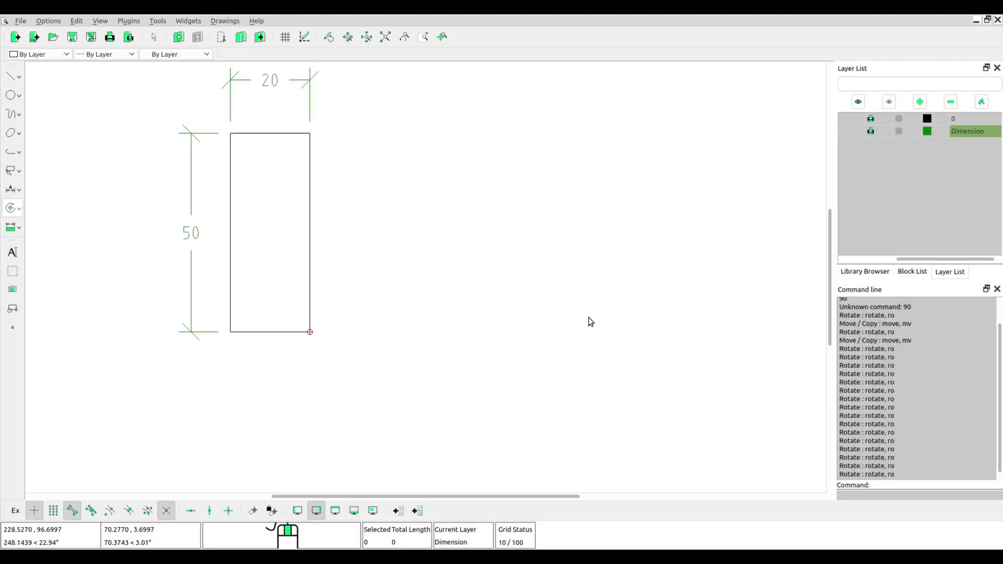
pyautogui.moveTo(392, 301); pyautogui.dragTo(466, 341, button='middle')
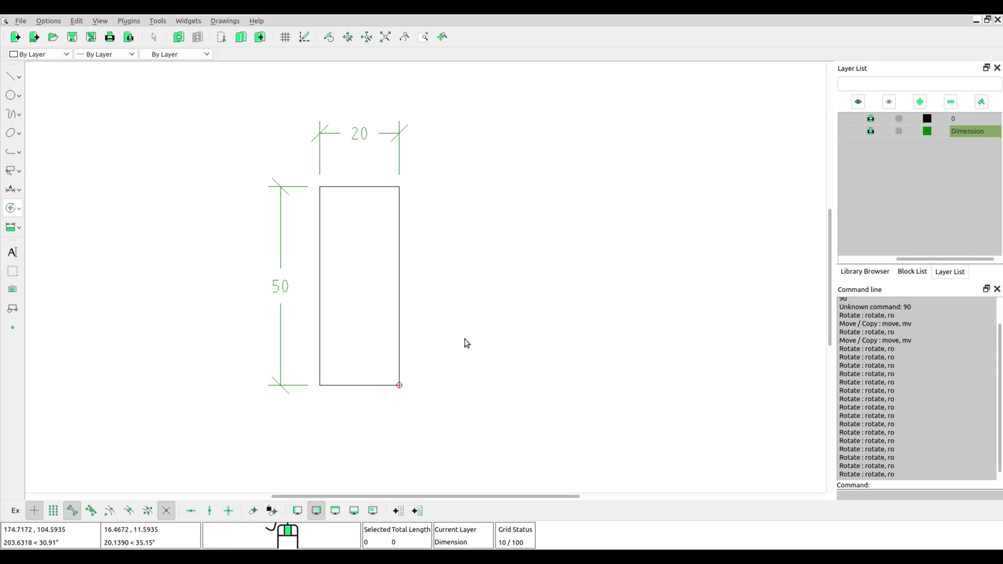
# - Rotate the upright rectangle and dimensions 270° about the bottom-right corner so it lies flat
pyautogui.moveTo(505, 442); pyautogui.dragTo(120, 74)
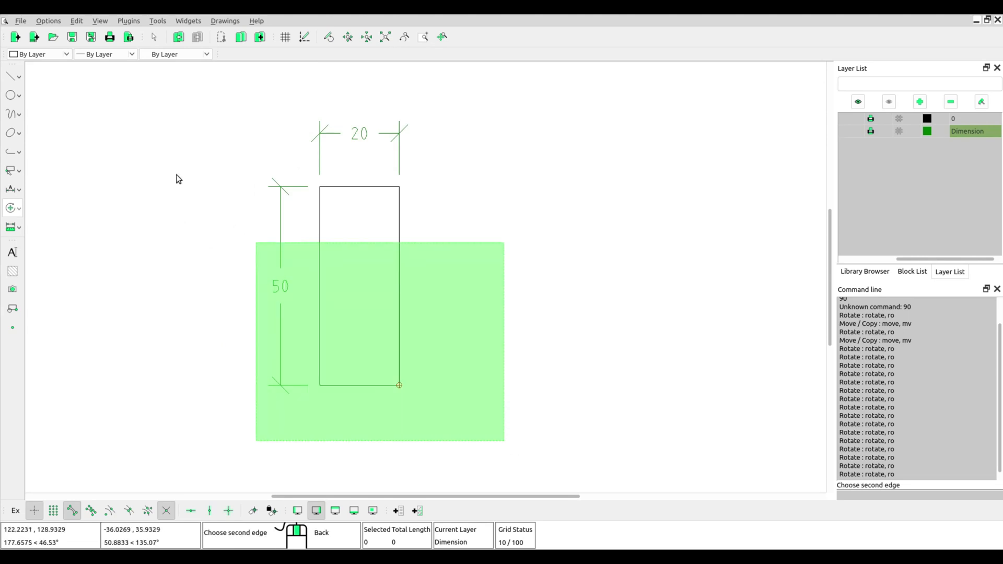
pyautogui.click(12, 207)
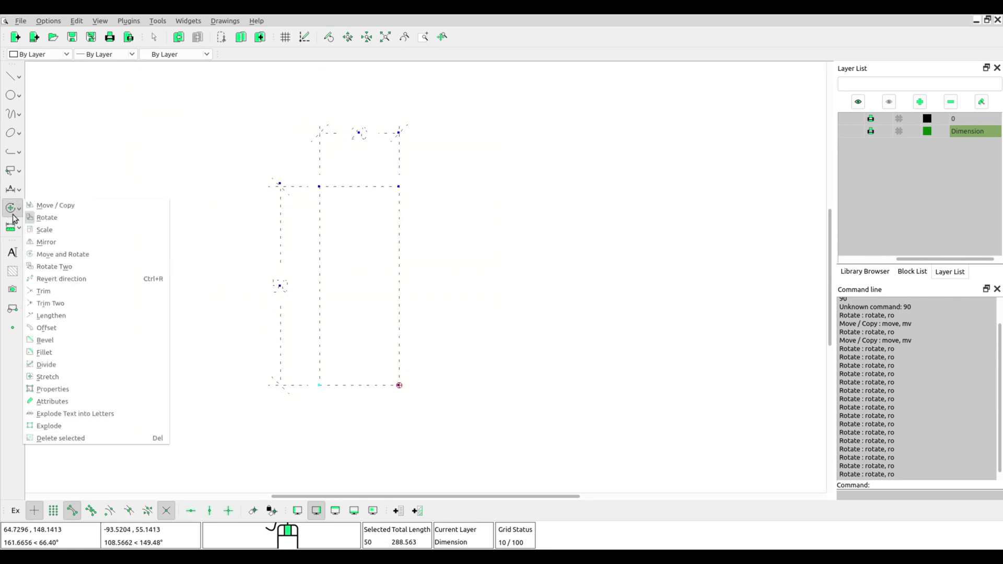
pyautogui.click(47, 216)
pyautogui.click(399, 385)
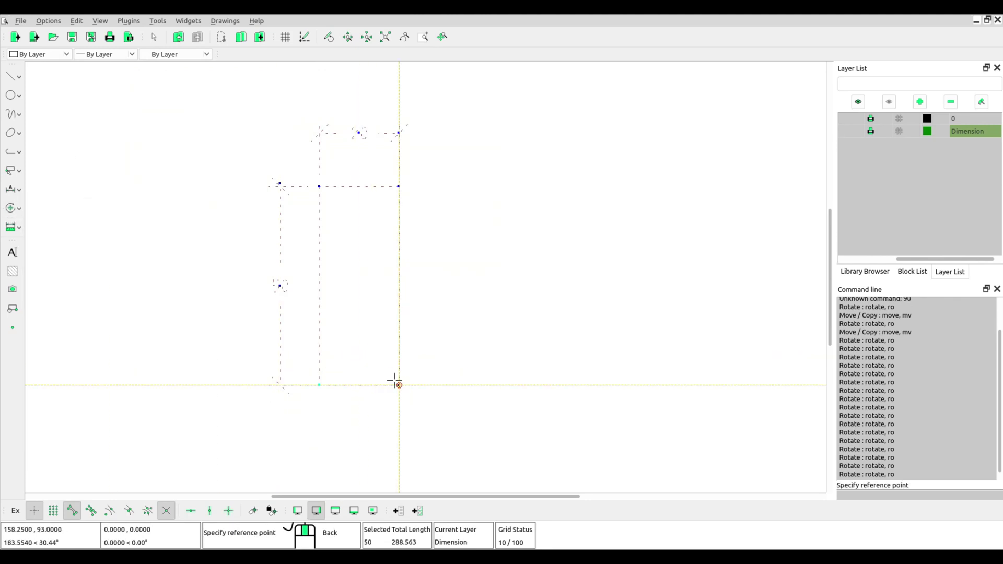
pyautogui.click(402, 186)
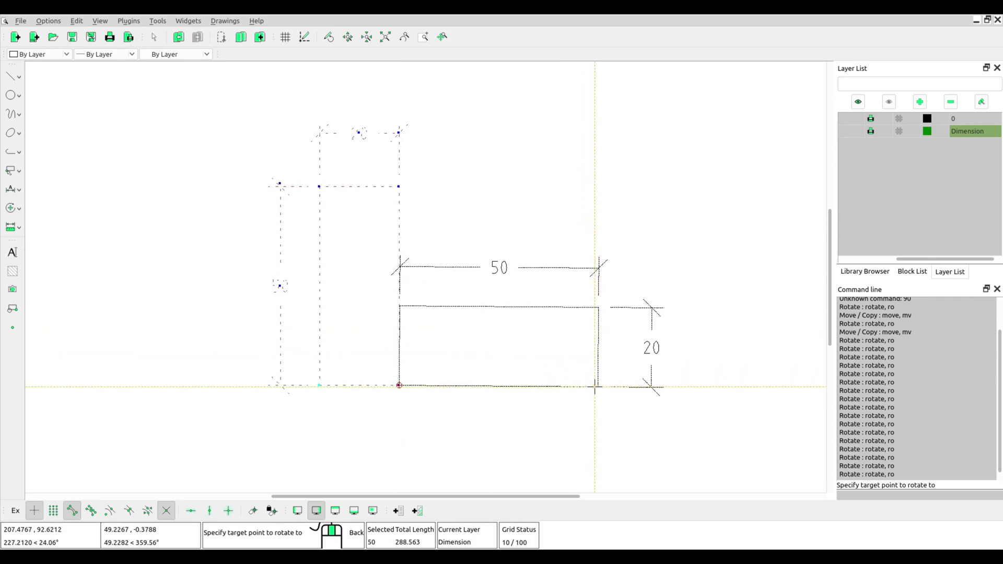
pyautogui.click(596, 386)
pyautogui.doubleClick(570, 268)
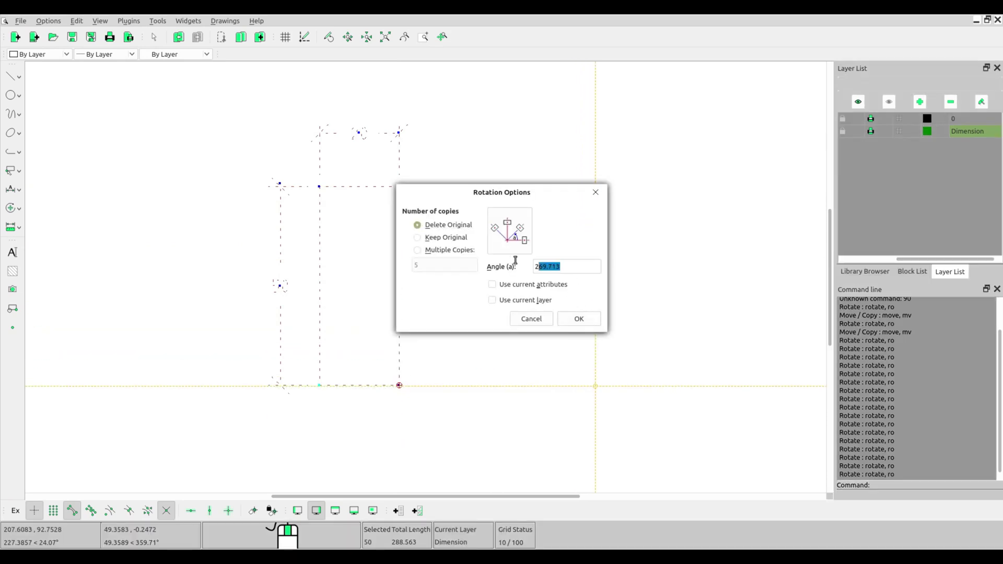
pyautogui.write('270')
pyautogui.click(573, 320)
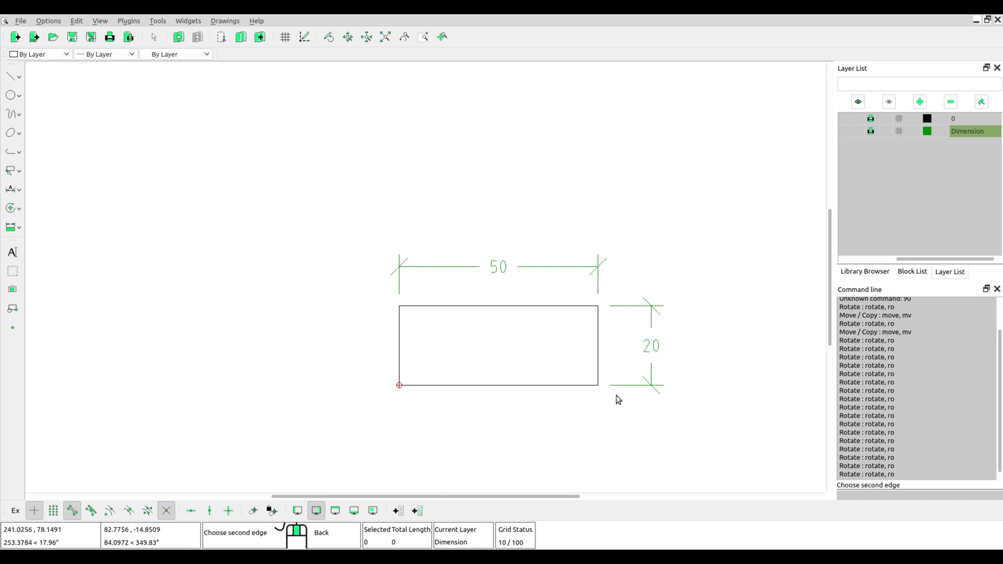
# - Rotate the flat rectangle and its dimensions 45° about the bottom-left corner into a diagonal
pyautogui.moveTo(733, 449); pyautogui.dragTo(352, 211)
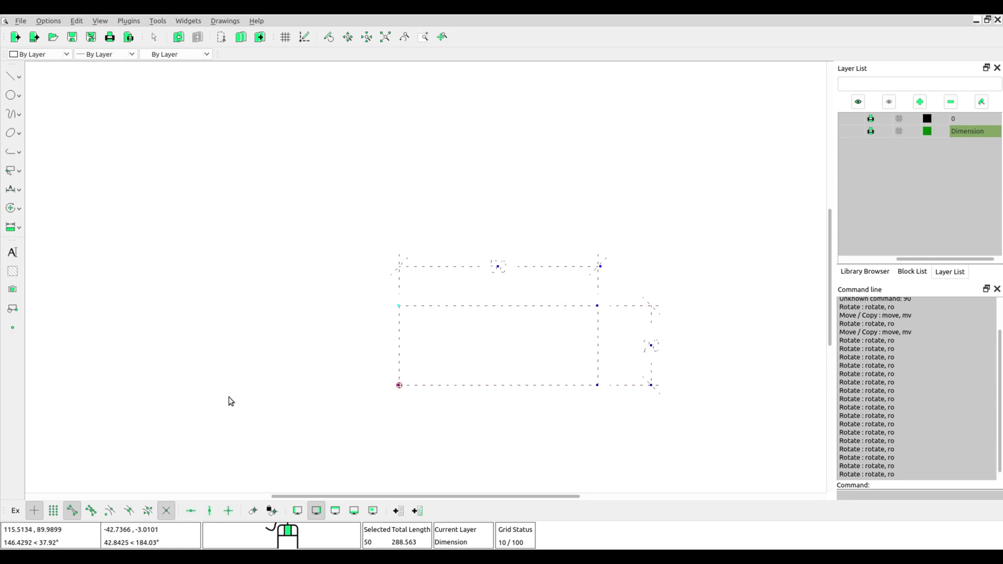
pyautogui.click(16, 192)
pyautogui.click(15, 208)
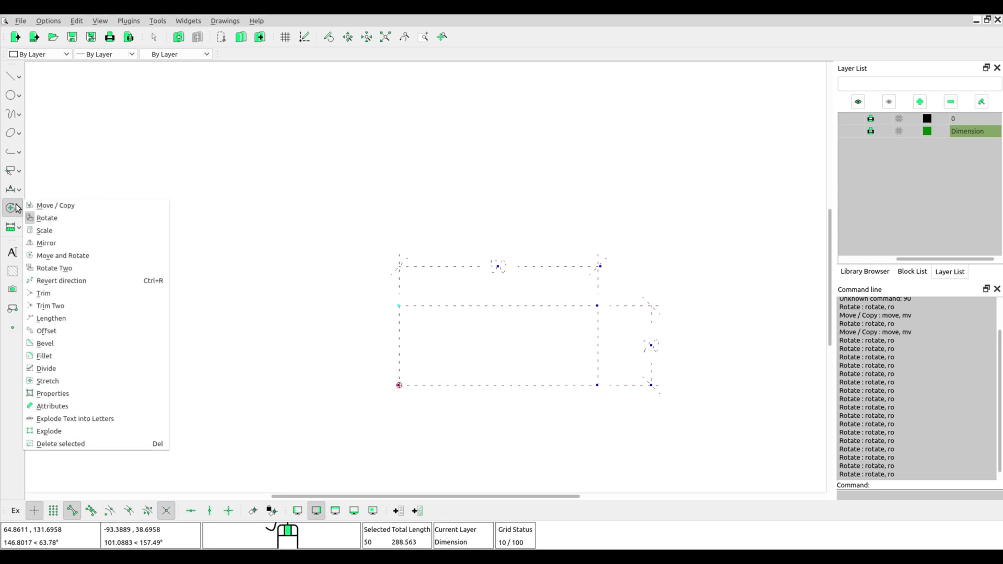
pyautogui.click(50, 218)
pyautogui.click(399, 386)
pyautogui.click(596, 385)
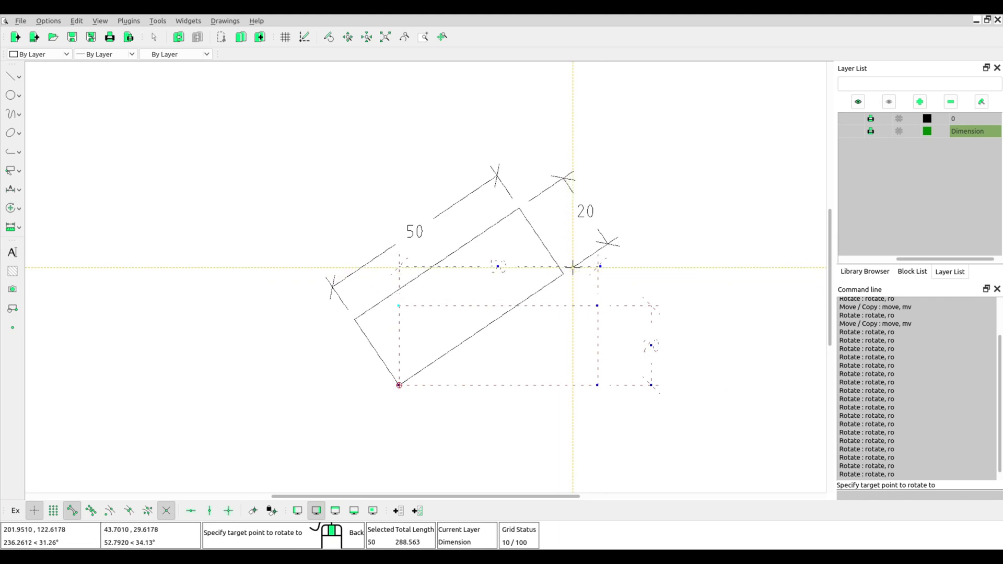
pyautogui.click(573, 268)
pyautogui.doubleClick(567, 271)
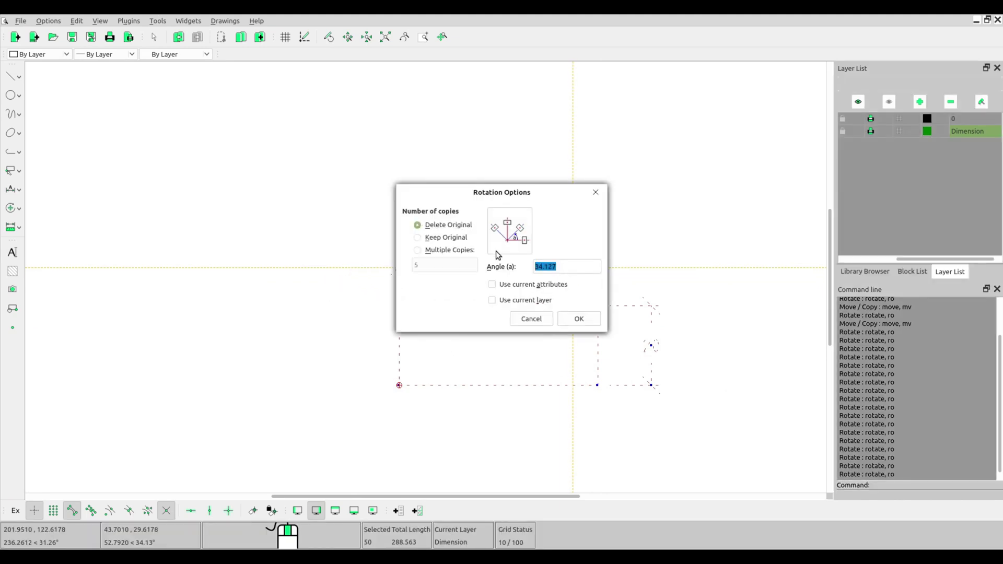
pyautogui.write('45')
pyautogui.click(578, 318)
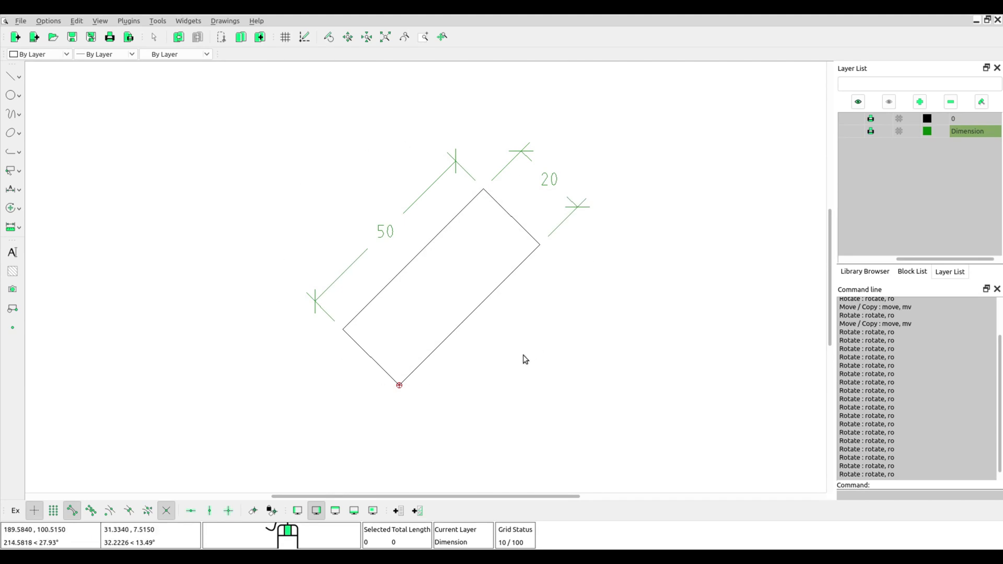
pyautogui.moveTo(636, 448); pyautogui.dragTo(271, 125)
# - Rotate the diagonal rectangle and dimensions a further 45° about the bottom corner to 20 wide, 50 tall
pyautogui.rightClick(412, 310)
pyautogui.click(436, 317)
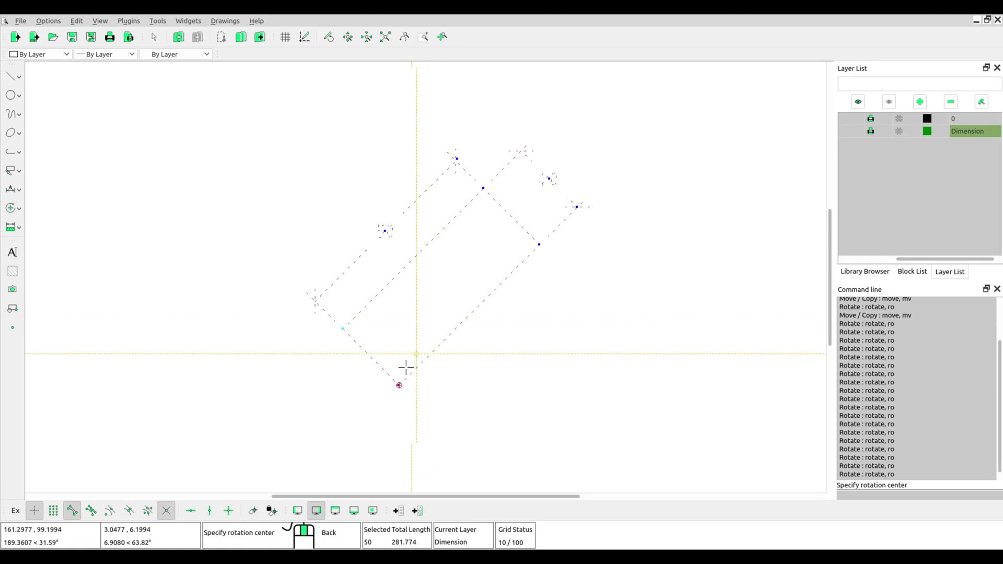
pyautogui.click(399, 385)
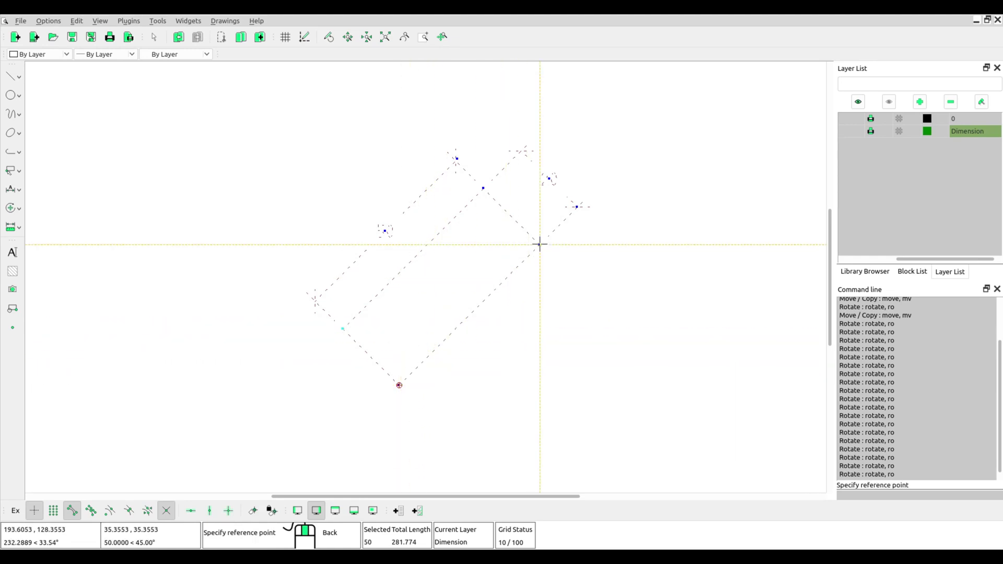
pyautogui.click(540, 244)
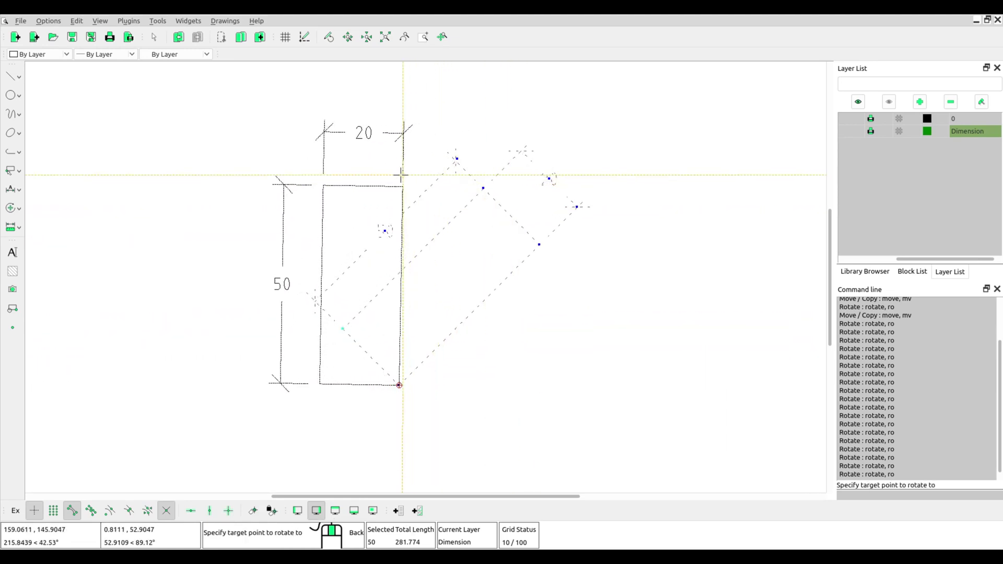
pyautogui.click(400, 174)
pyautogui.doubleClick(553, 271)
pyautogui.write('45')
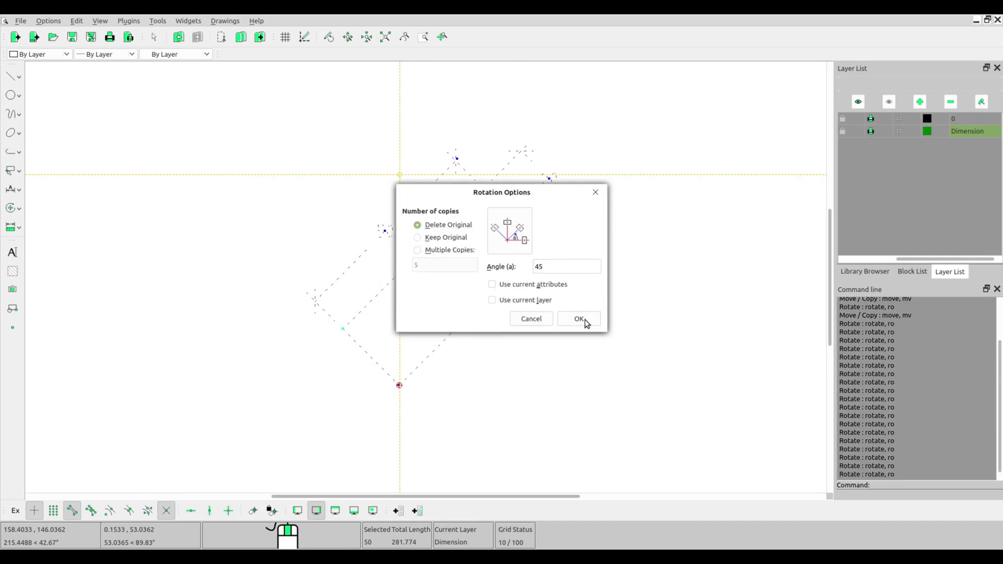
pyautogui.click(579, 318)
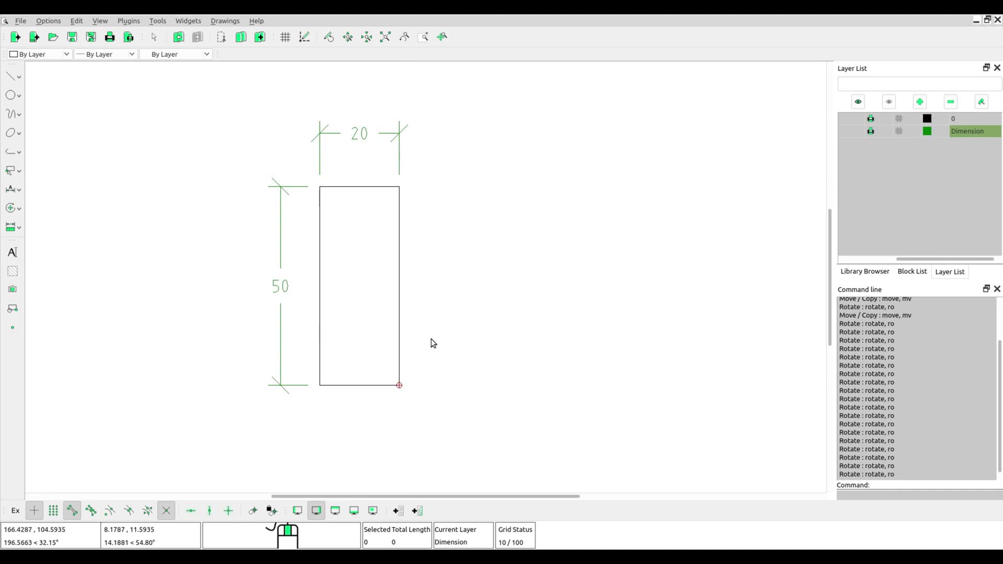
pyautogui.moveTo(169, 84); pyautogui.dragTo(453, 426)
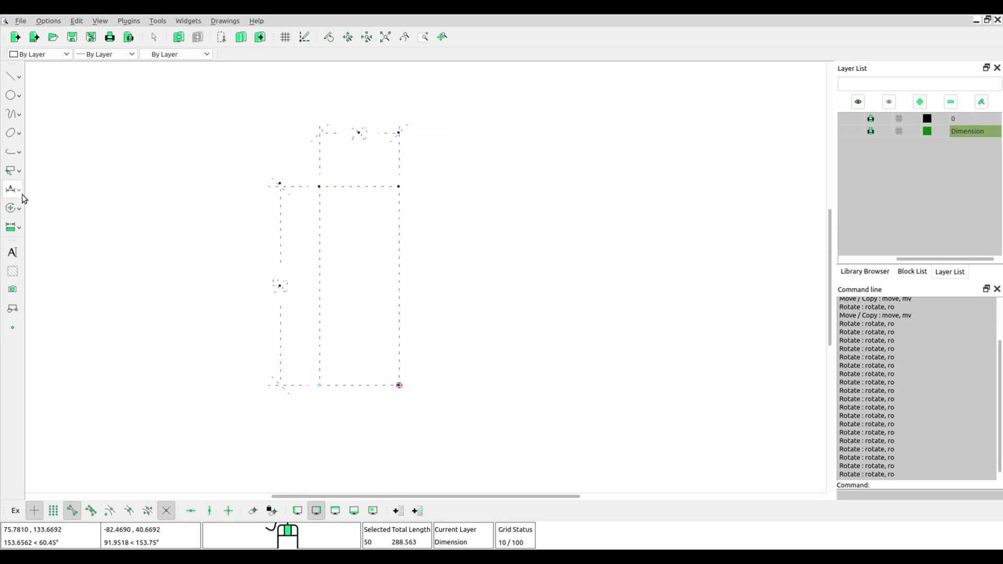
# - Rotate the upright rectangle and dimensions 270° about the bottom corner, replacing the original
pyautogui.click(12, 208)
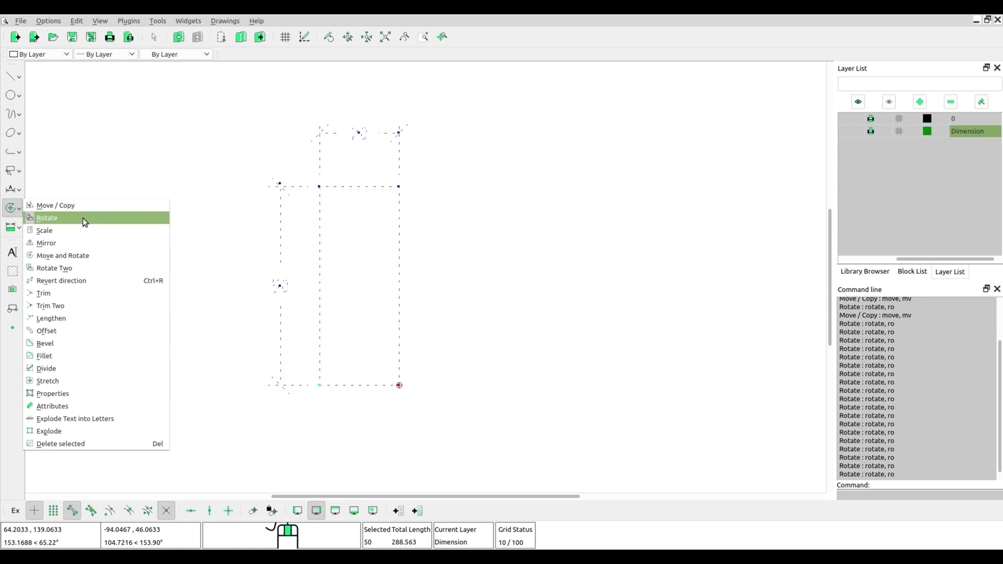
pyautogui.click(83, 218)
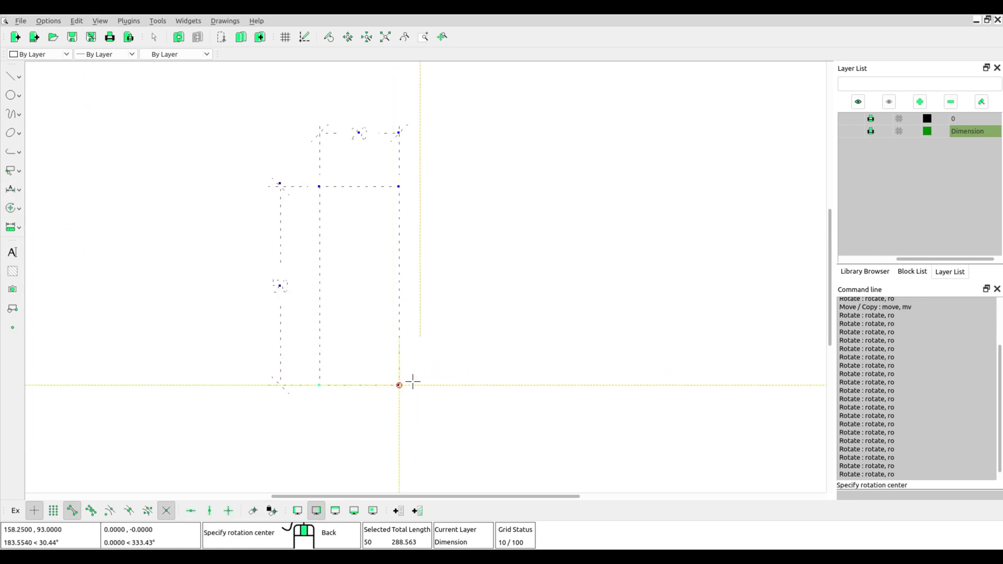
pyautogui.click(399, 385)
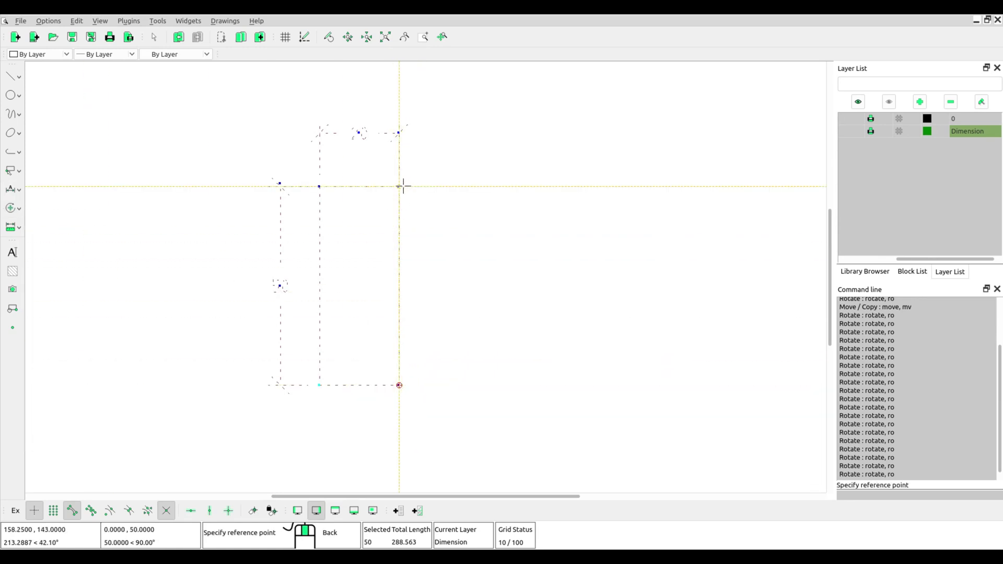
pyautogui.click(399, 186)
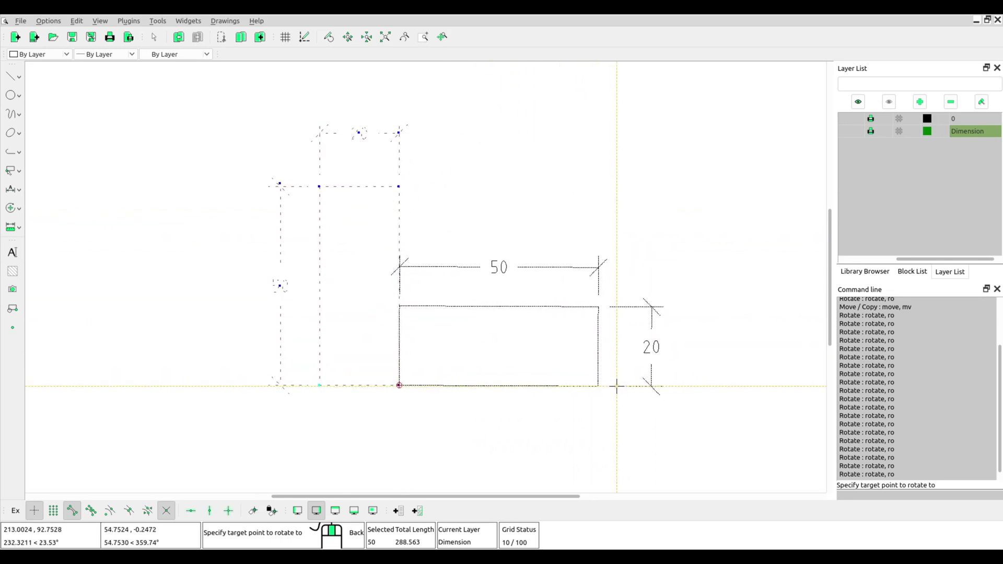
pyautogui.click(619, 387)
pyautogui.press('Tab')
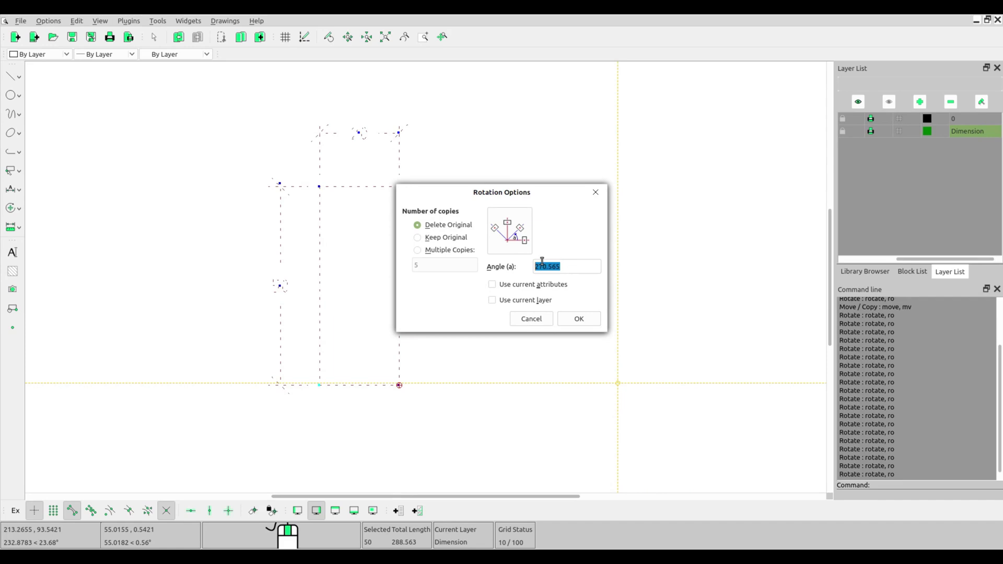
pyautogui.write('2')
pyautogui.click(599, 321)
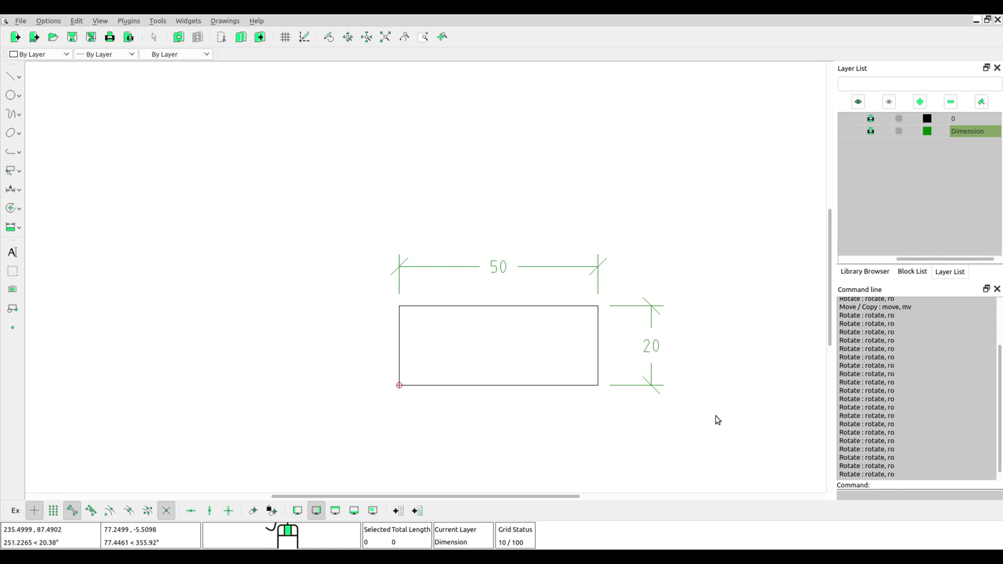
pyautogui.click(730, 431)
pyautogui.click(362, 225)
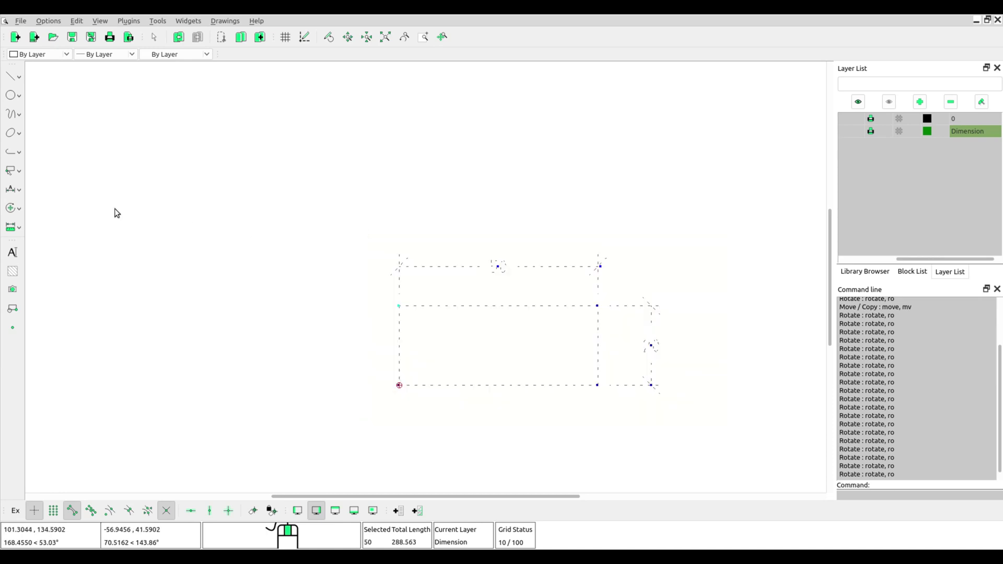
pyautogui.click(10, 210)
pyautogui.click(53, 223)
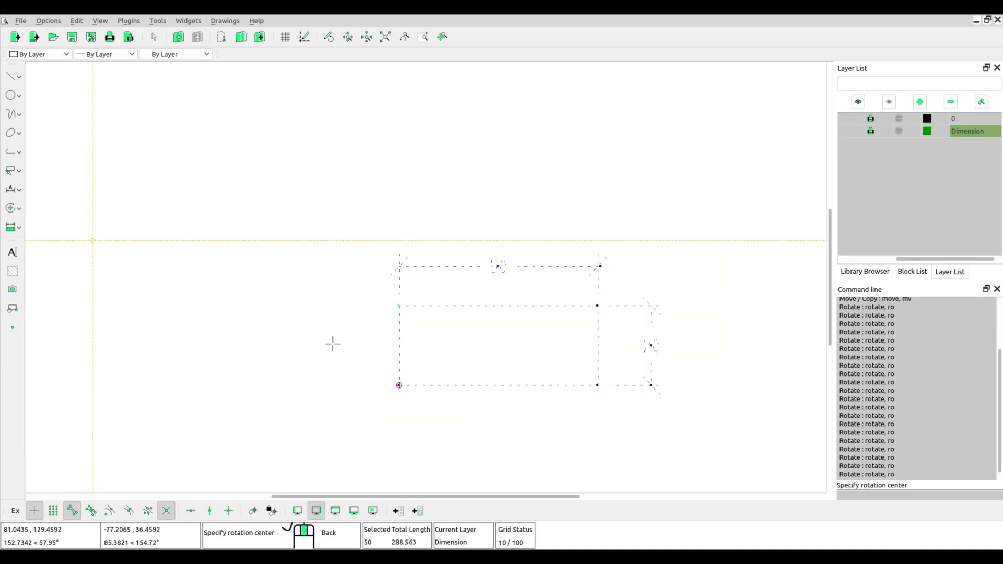
pyautogui.click(402, 385)
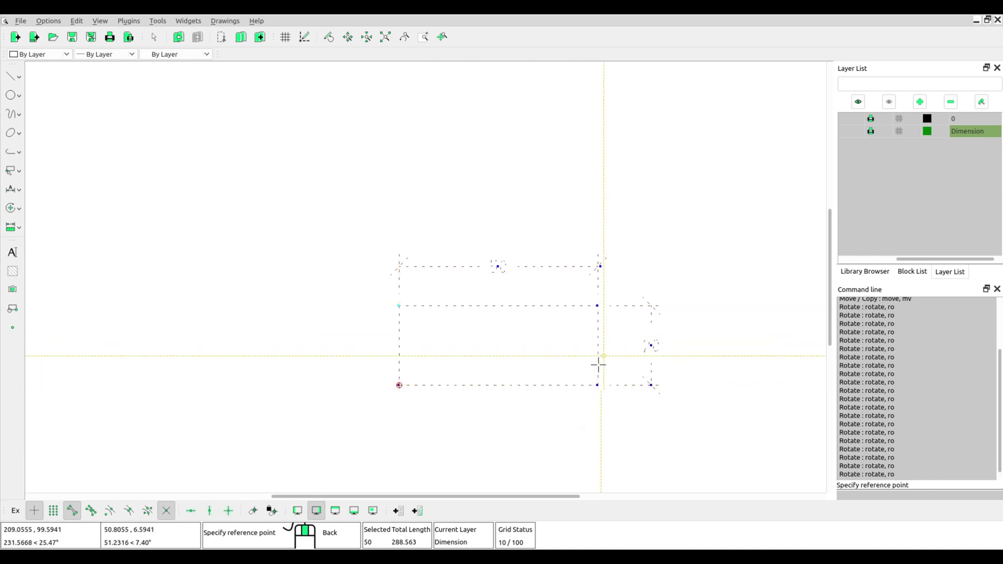
pyautogui.click(597, 385)
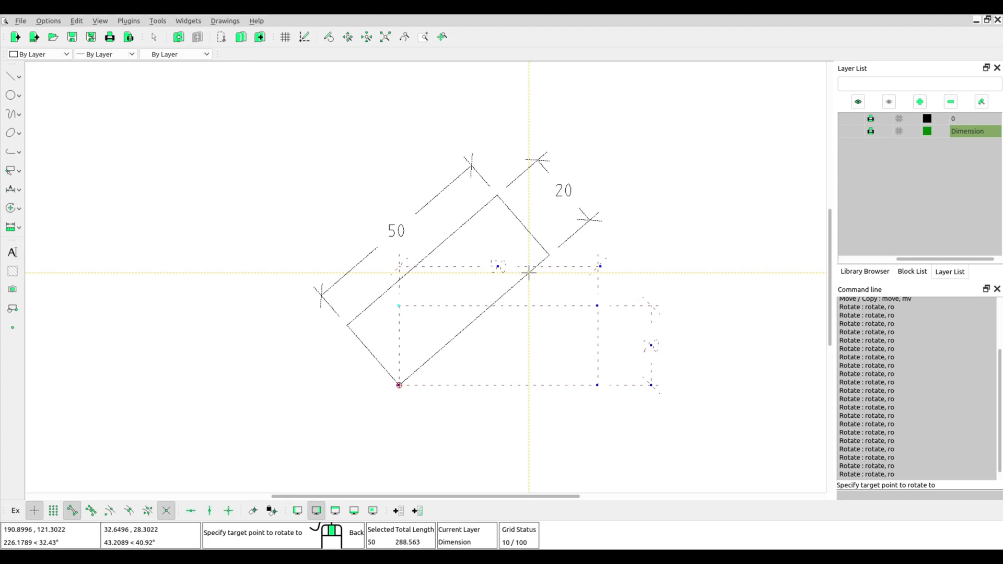
pyautogui.click(529, 272)
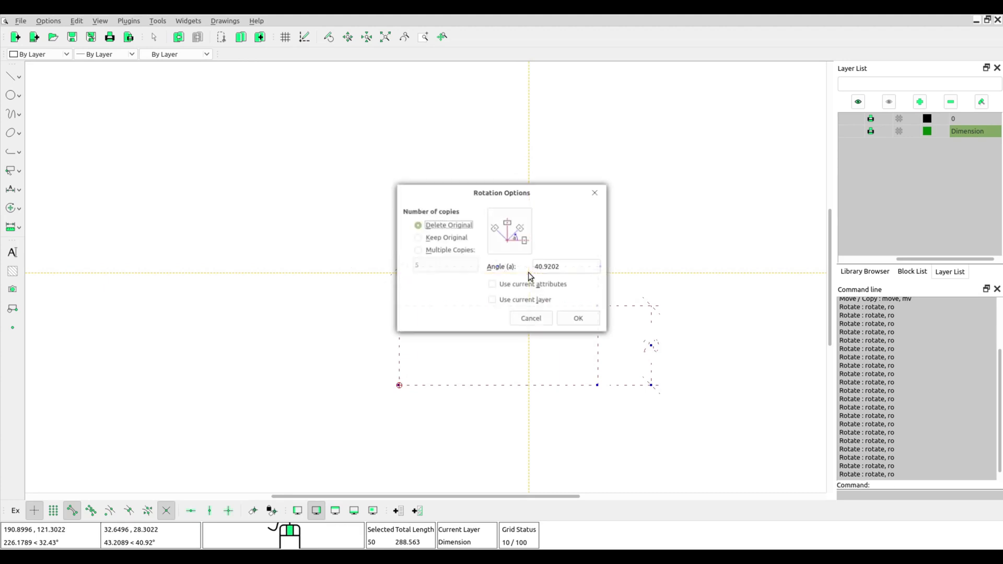
pyautogui.moveTo(575, 270); pyautogui.dragTo(534, 264)
pyautogui.write('45')
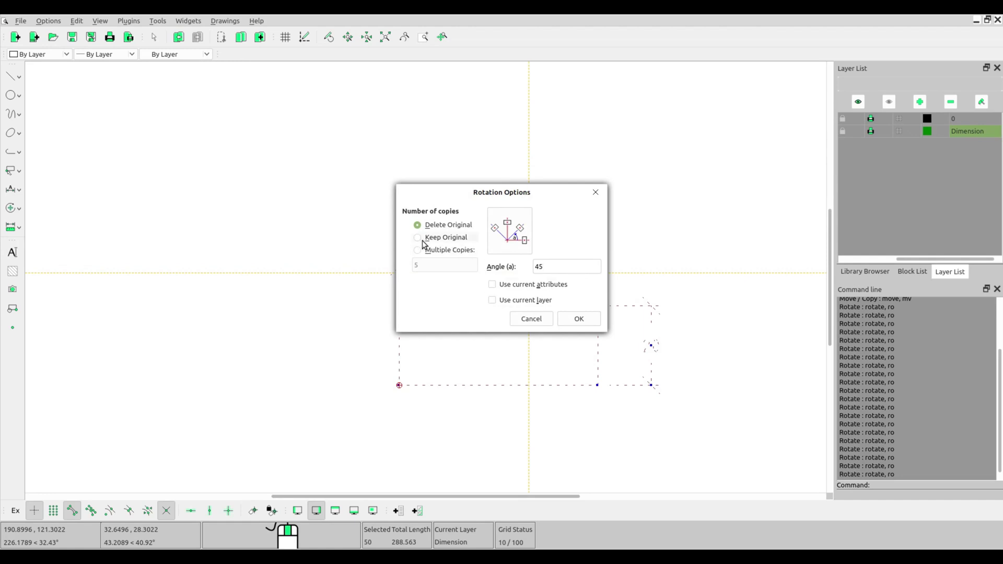
pyautogui.click(421, 241)
pyautogui.click(584, 320)
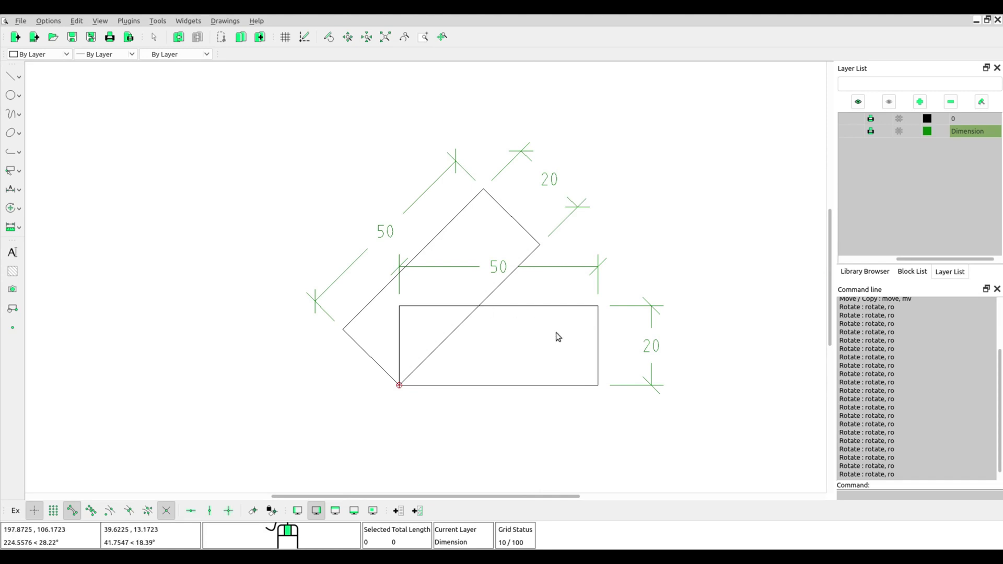
pyautogui.moveTo(542, 255); pyautogui.dragTo(346, 130)
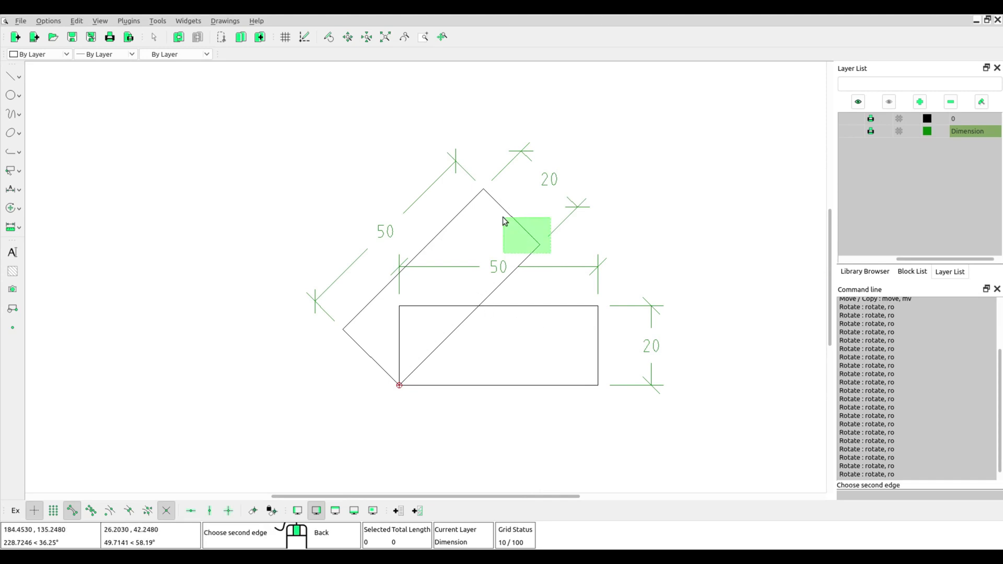
pyautogui.press('Delete')
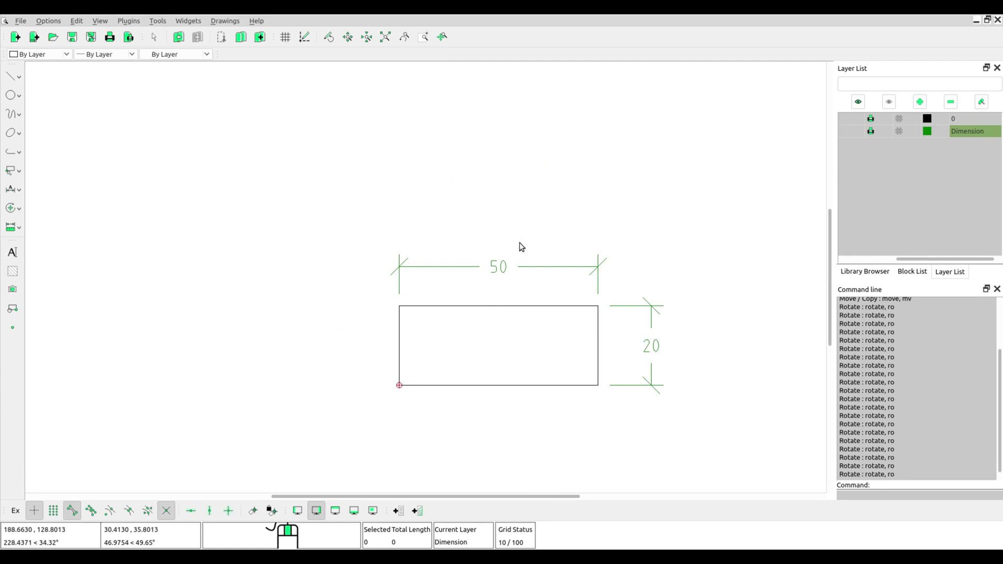
# - Rotate the rectangle and dimensions 60° about the bottom-left corner as 5 multiple copies
pyautogui.moveTo(747, 435); pyautogui.dragTo(334, 222)
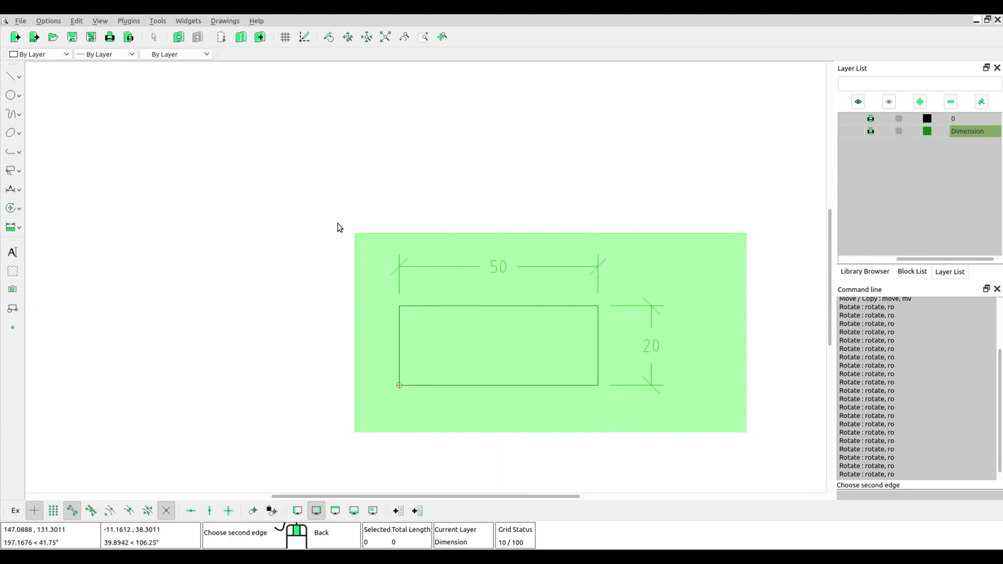
pyautogui.click(8, 209)
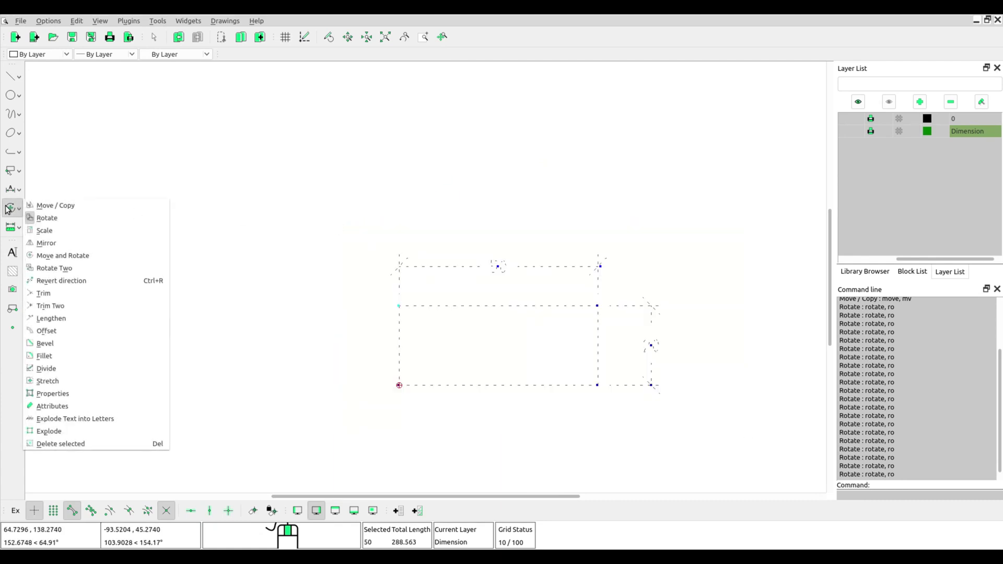
pyautogui.click(73, 221)
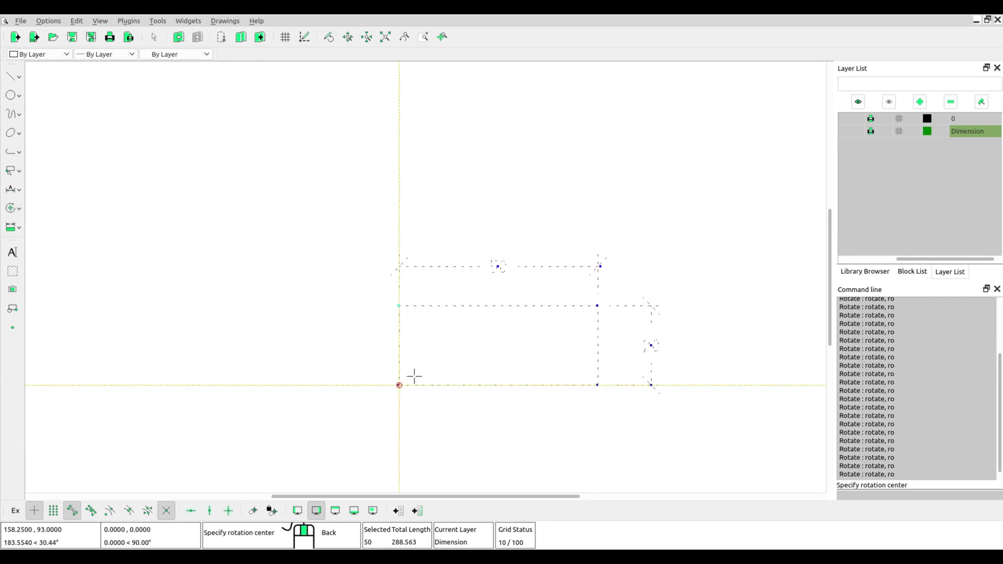
pyautogui.click(399, 385)
pyautogui.click(597, 391)
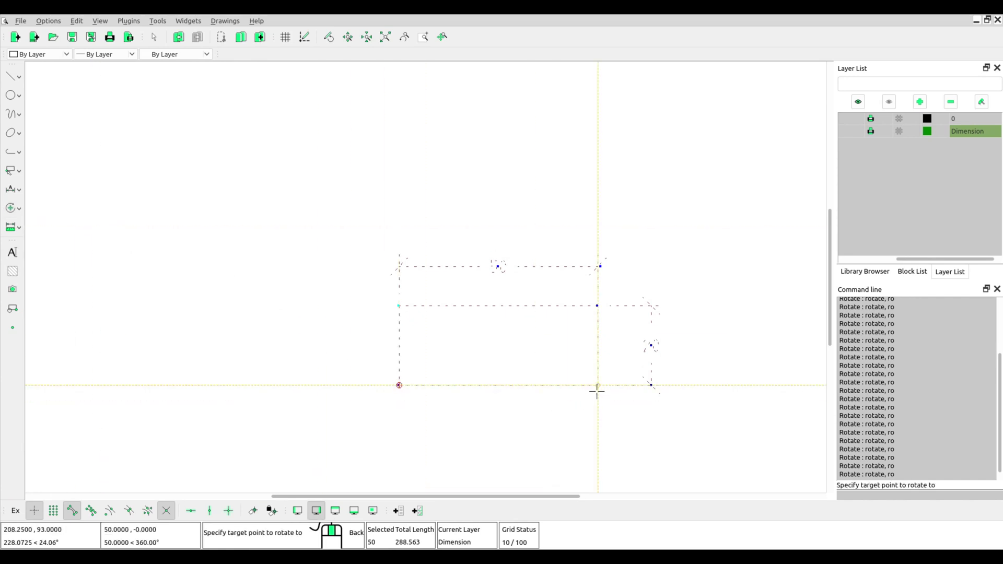
pyautogui.click(526, 274)
pyautogui.moveTo(563, 267); pyautogui.dragTo(522, 258)
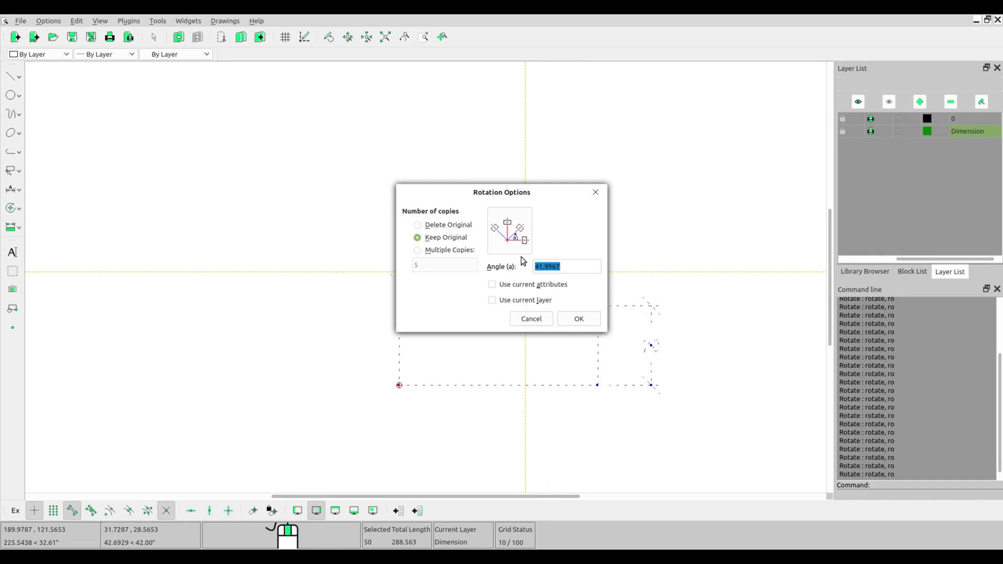
pyautogui.write('60')
pyautogui.click(456, 252)
pyautogui.moveTo(434, 265); pyautogui.dragTo(411, 262)
pyautogui.click(590, 322)
pyautogui.moveTo(588, 340); pyautogui.dragTo(627, 239, button='middle')
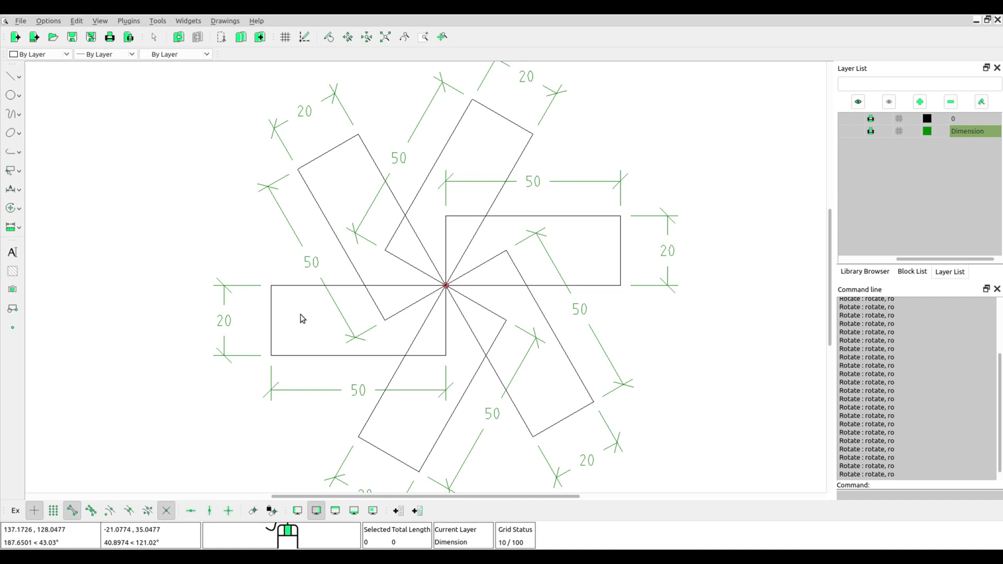
pyautogui.scroll(-1, 427, 251)
# - Clear the selection and switch off visibility of the Dimension layer in the Layer List
pyautogui.click(602, 228)
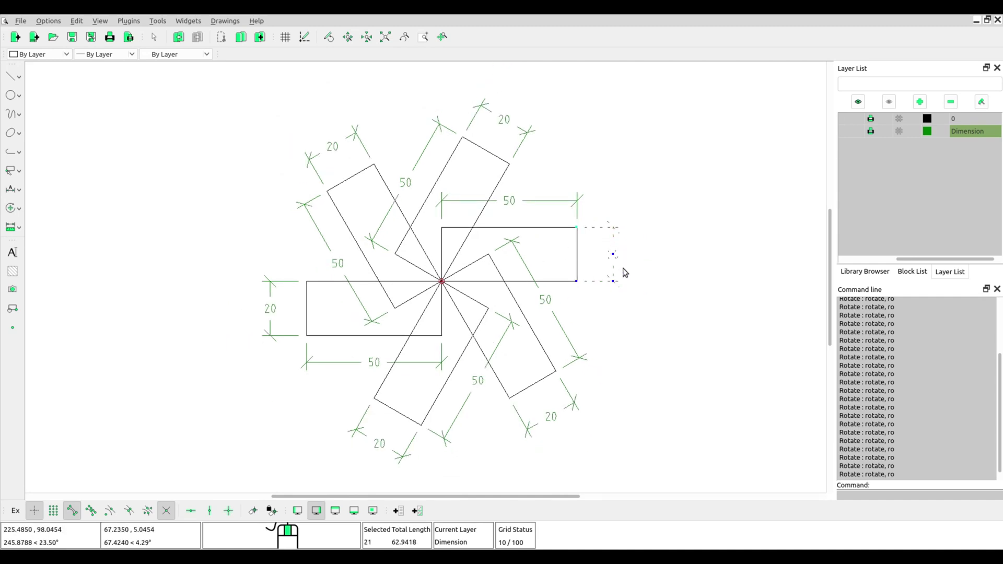
pyautogui.press('Escape')
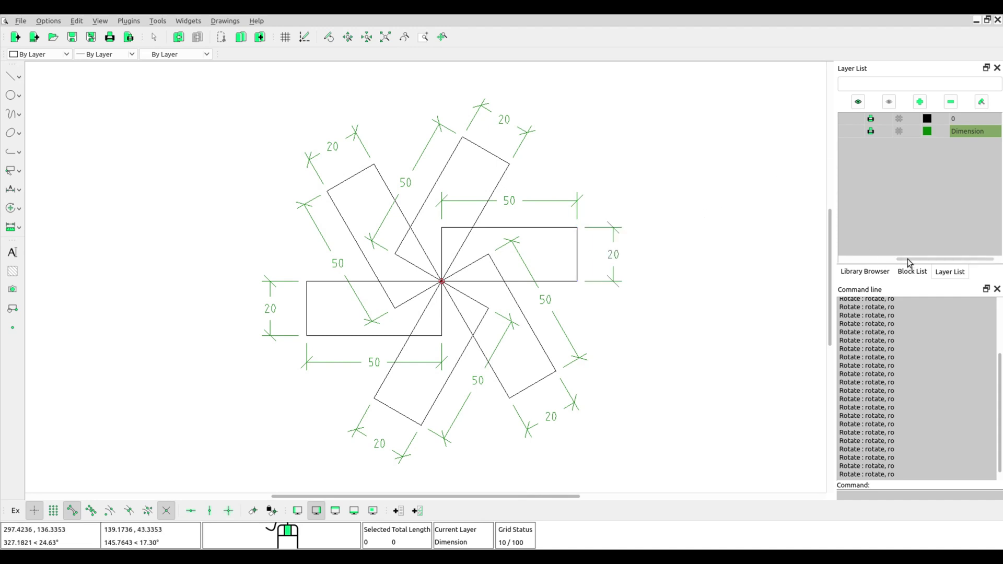
pyautogui.moveTo(899, 259); pyautogui.dragTo(849, 259)
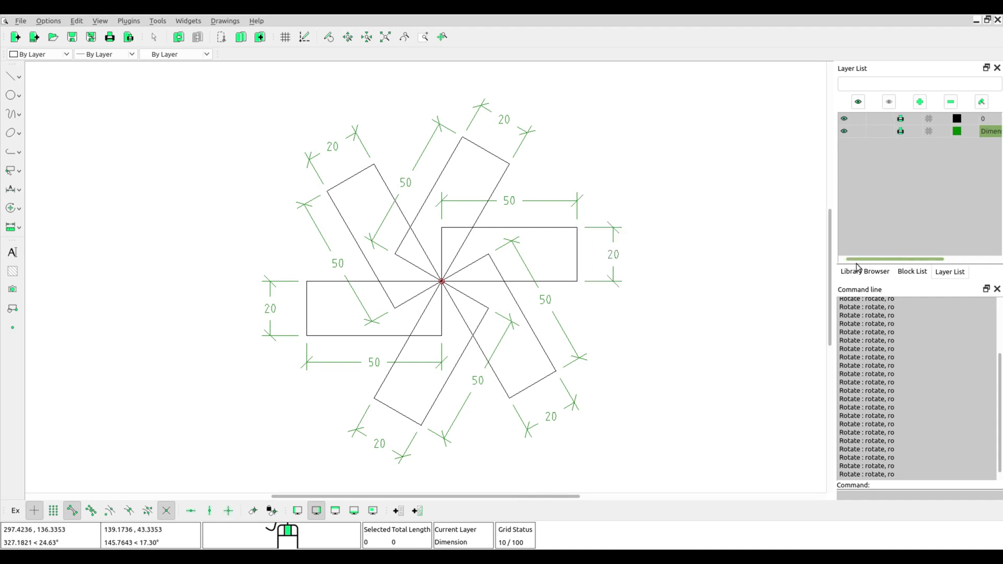
pyautogui.click(844, 132)
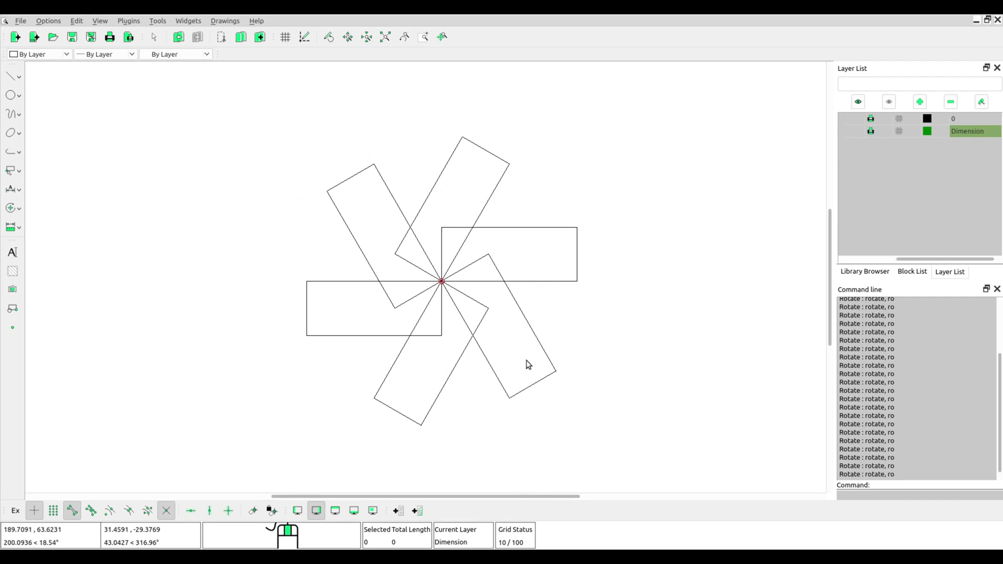